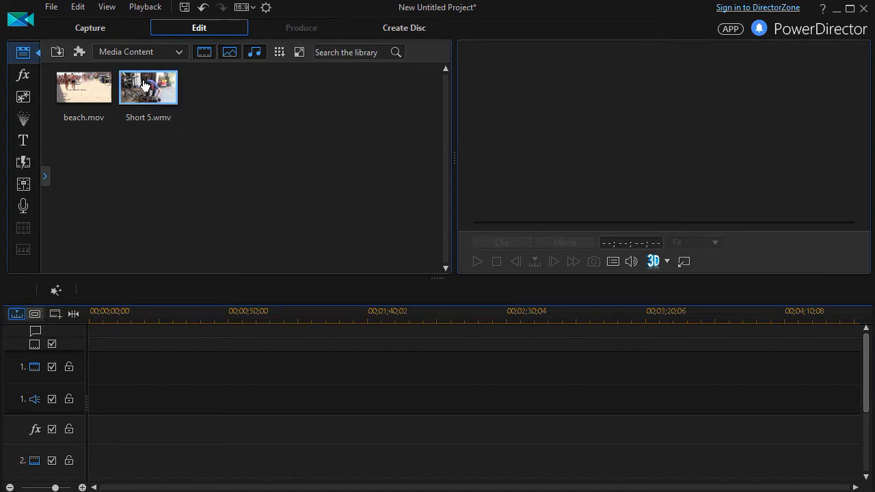
Place Short 5.wmv at the start of video track 1 and open its Mask Designer
drag(144, 85, 65, 375)
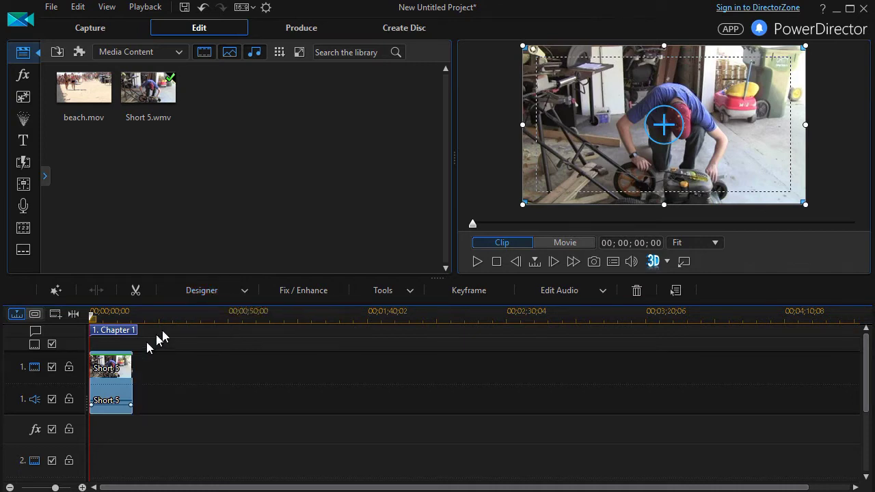
click(209, 292)
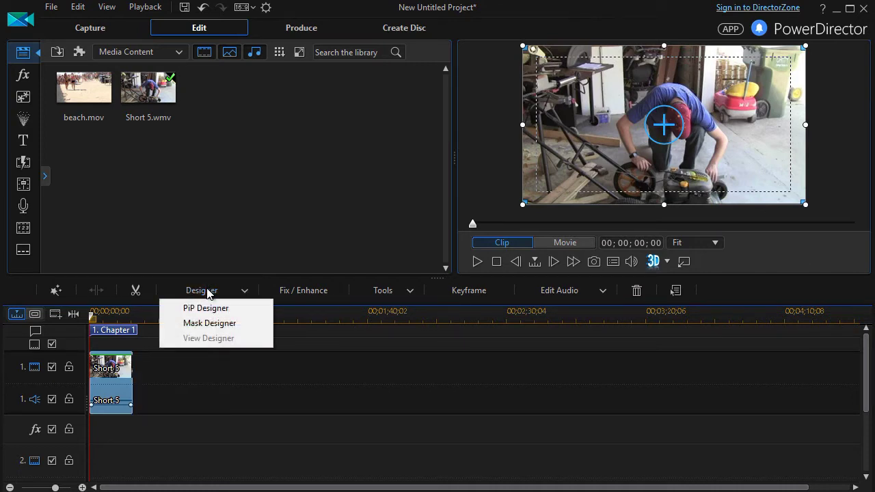
click(235, 324)
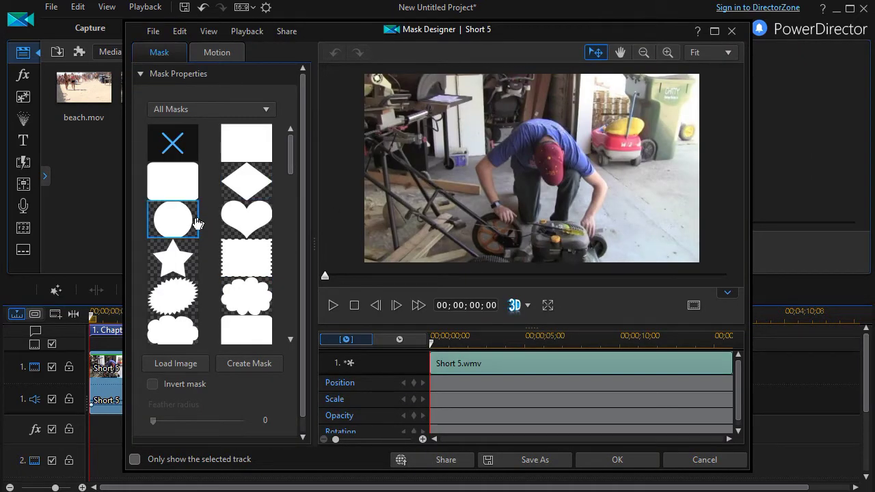
Apply the circle mask and shrink it to a tiny dot at the frame centre
click(181, 228)
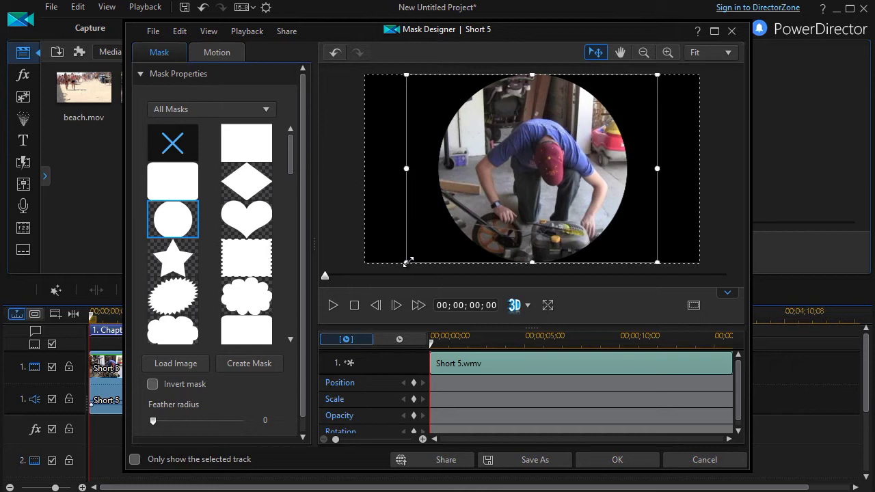
drag(408, 262, 499, 193)
drag(657, 75, 477, 198)
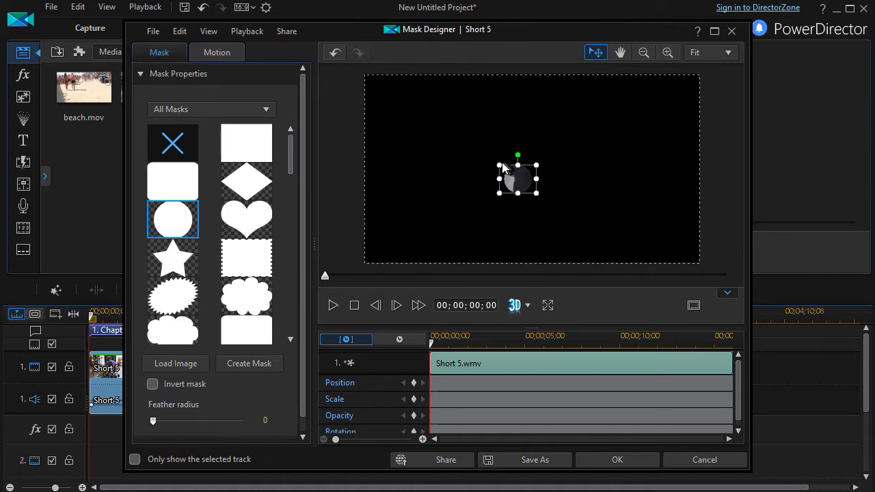
drag(499, 165, 532, 172)
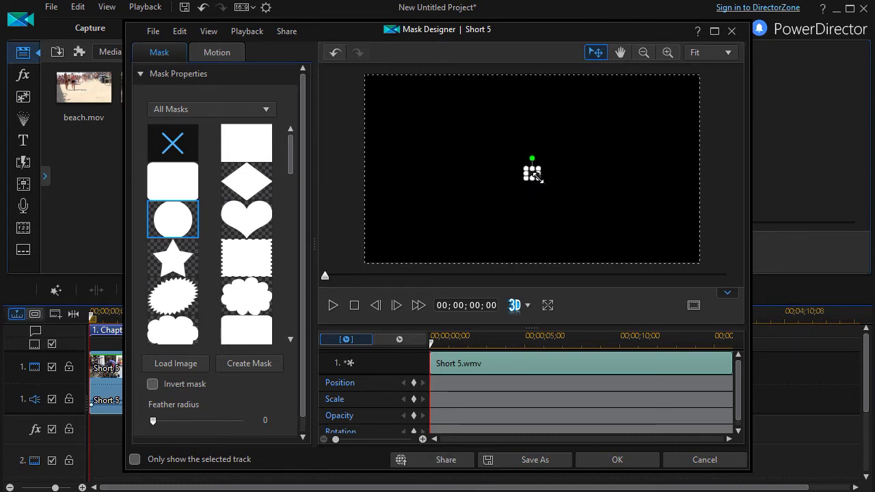
drag(538, 176, 535, 173)
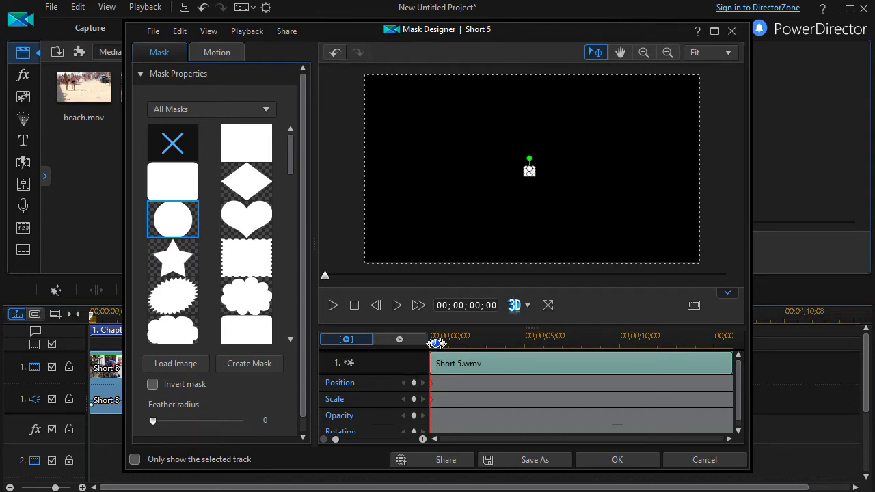
At 00;00;03;09, enlarge the dot into a large circle and recentre it
drag(433, 343, 494, 355)
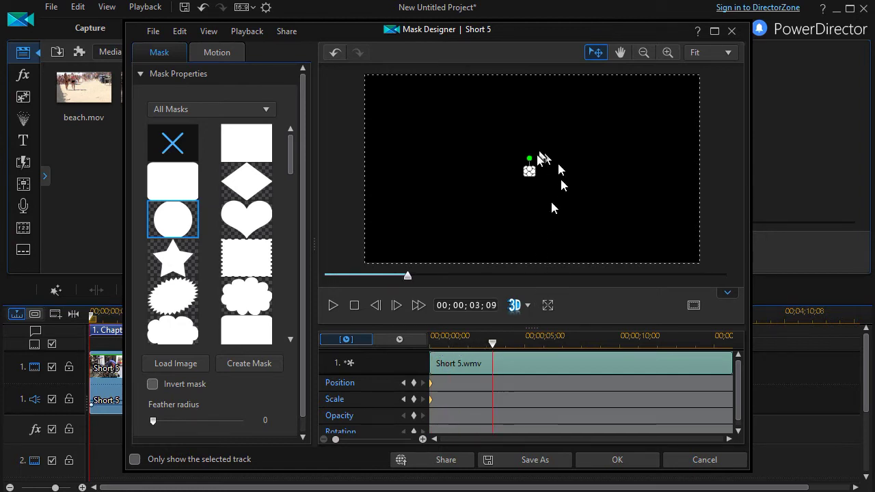
drag(530, 172, 627, 244)
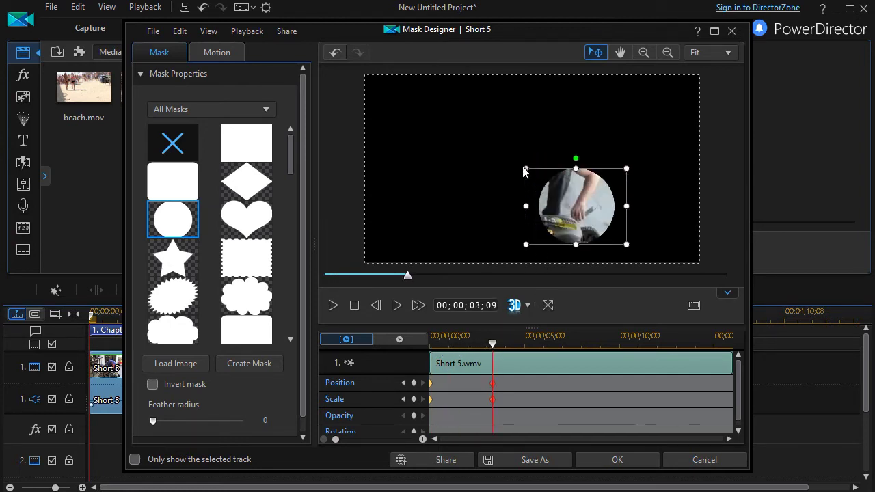
drag(521, 164, 402, 73)
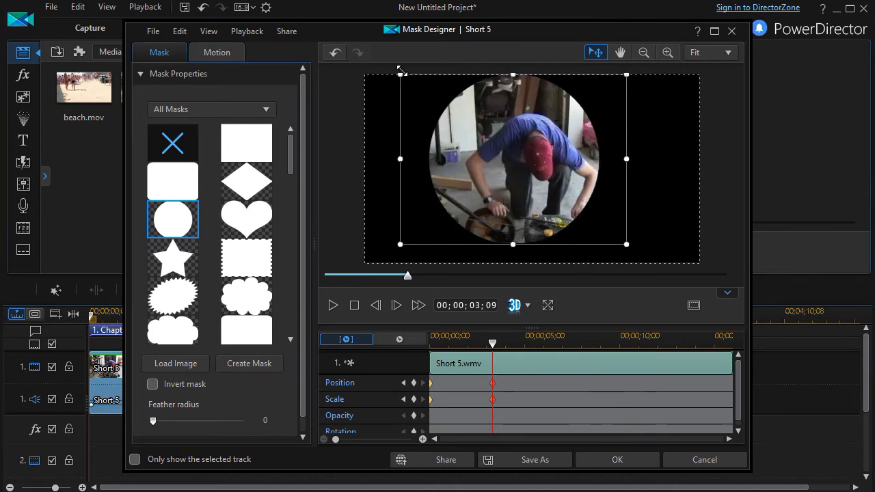
drag(520, 176, 537, 189)
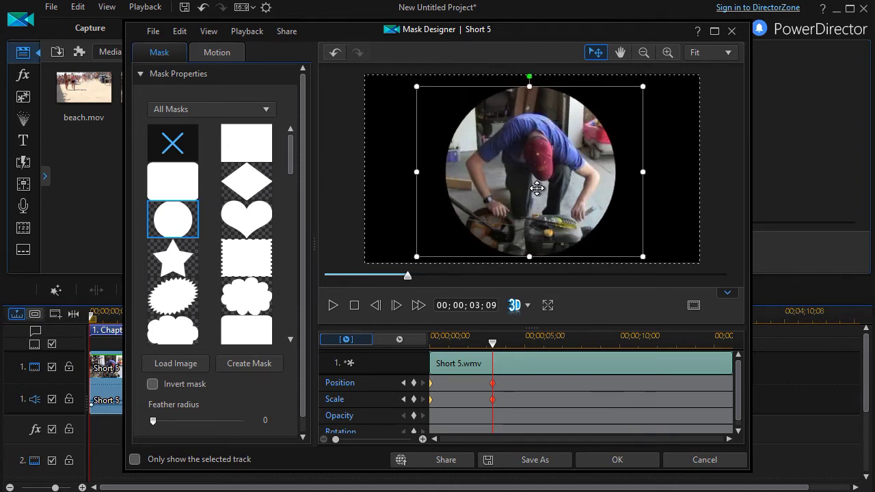
Zoom the preview out three steps and enlarge the circle past the frame edges
click(644, 52)
click(644, 53)
click(644, 53)
click(644, 52)
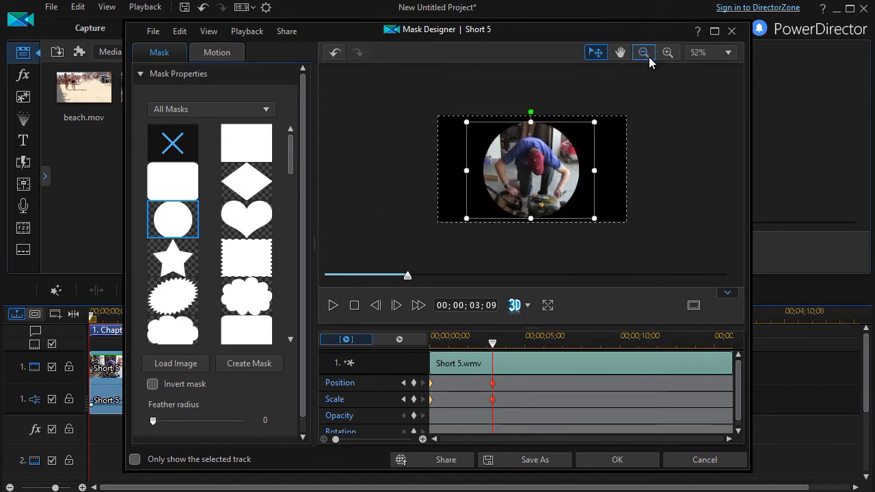
drag(595, 122, 639, 89)
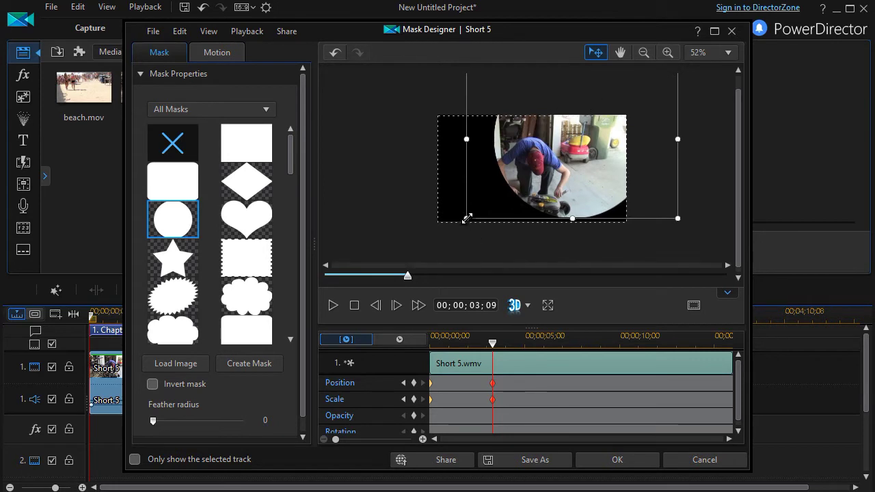
drag(467, 218, 391, 237)
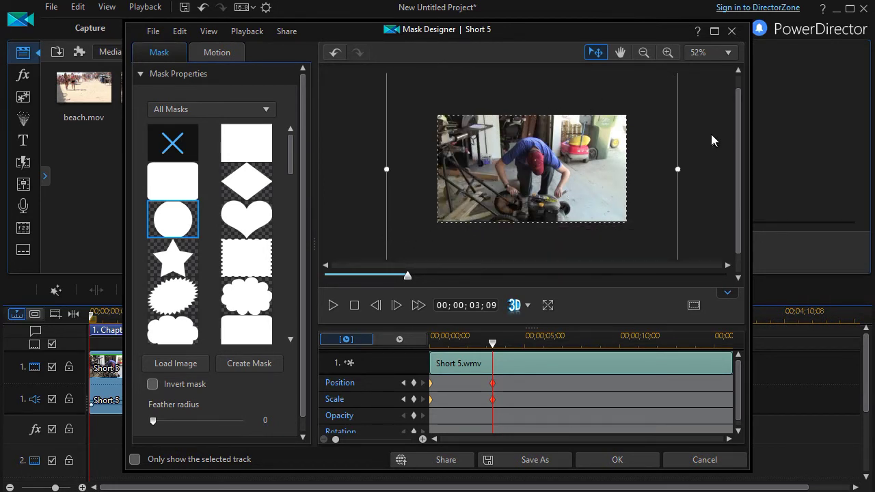
mouse_move(737, 137)
mouse_down()
mouse_move(737, 127)
mouse_move(737, 134)
mouse_up()
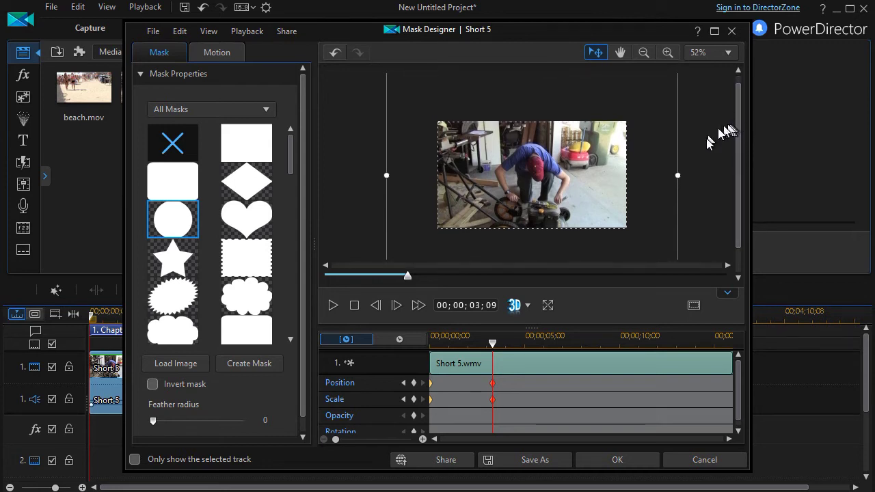
Apply the mask and play the movie preview to check the dot-to-full-frame reveal
click(612, 465)
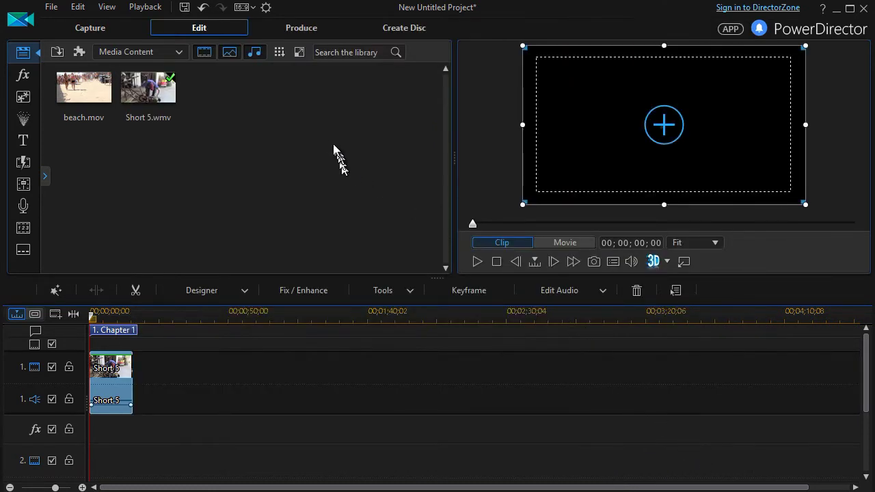
click(566, 244)
click(478, 262)
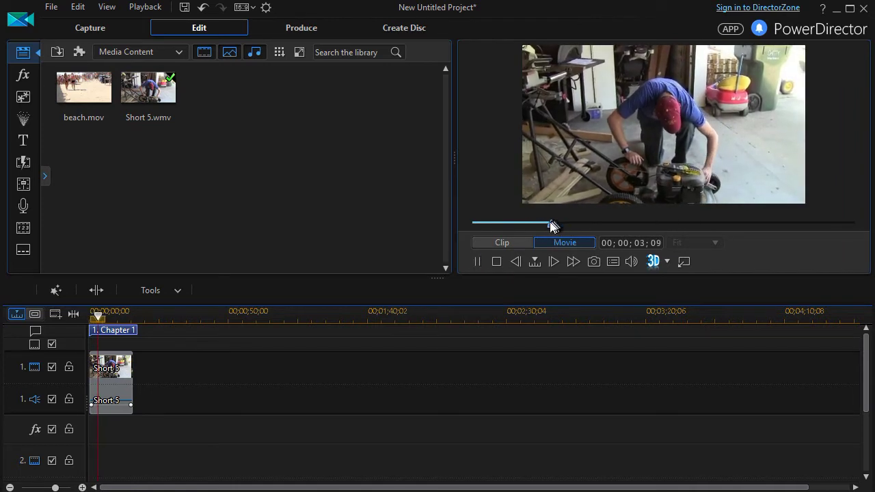
drag(549, 225, 442, 244)
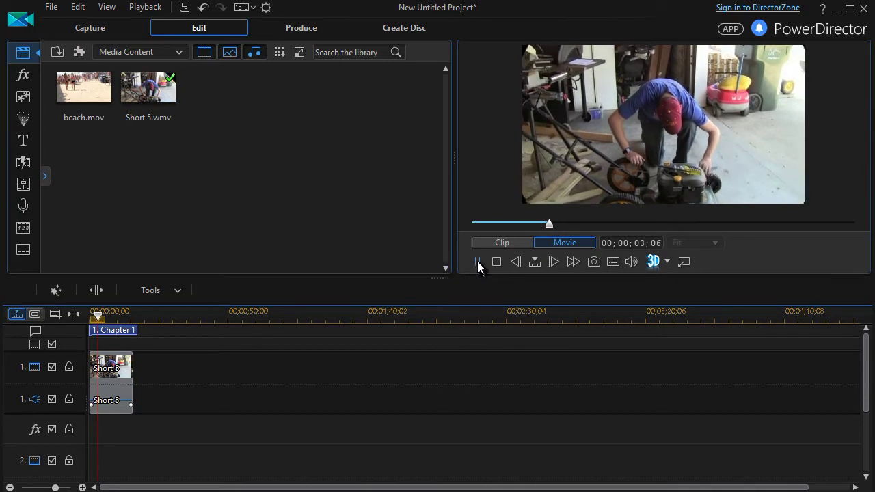
click(478, 262)
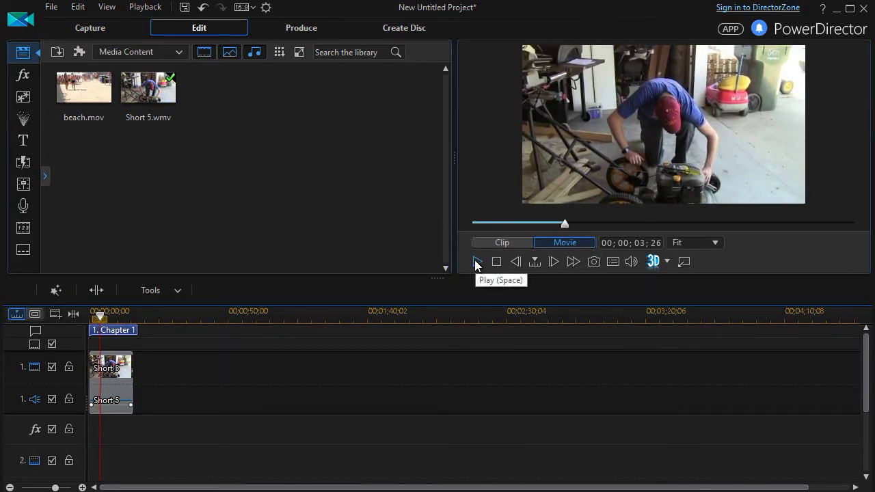
Replay the movie from the start, then split Short 5 at 00;00;09;26
drag(565, 224, 472, 224)
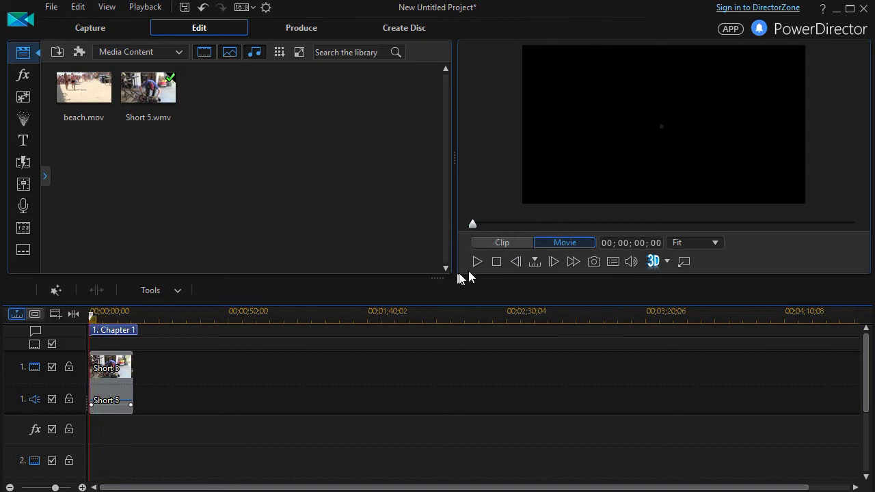
click(476, 261)
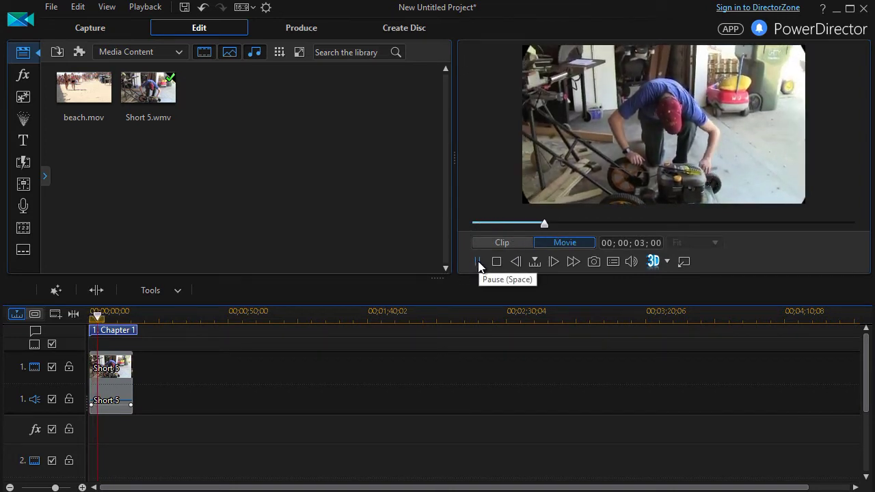
click(478, 261)
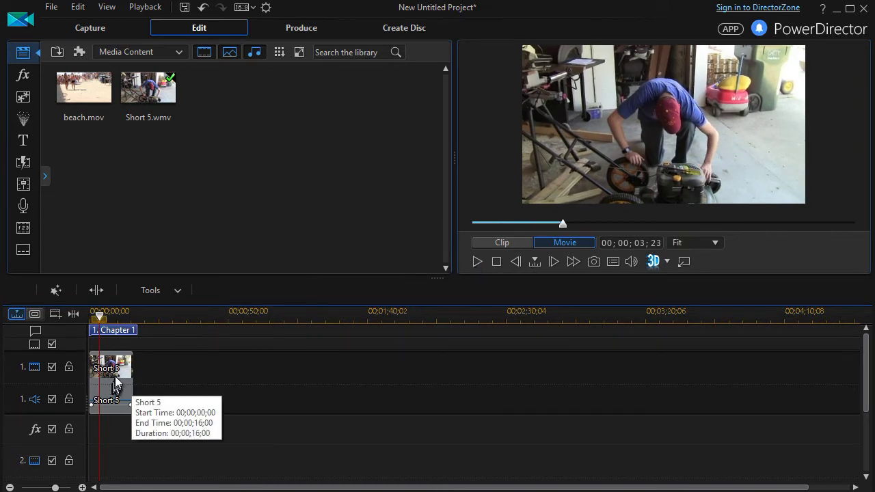
drag(99, 316, 114, 319)
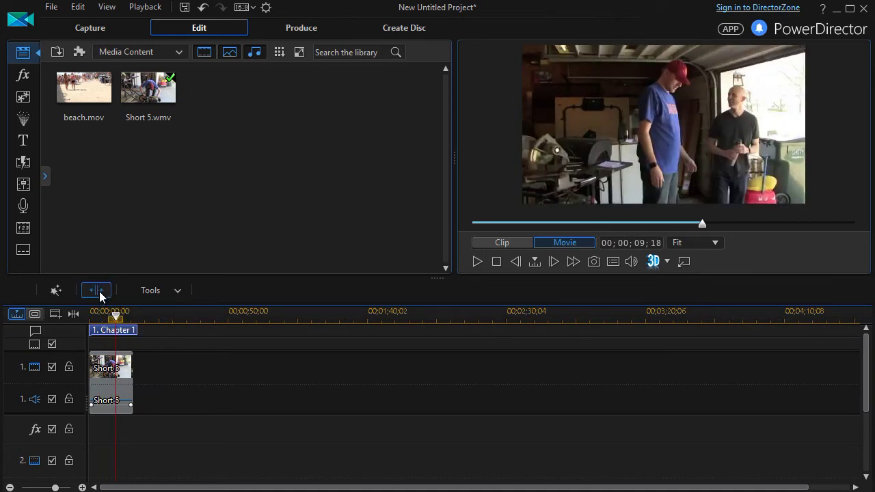
click(99, 292)
Select the second Short 5 piece and open its Mask Designer
click(125, 383)
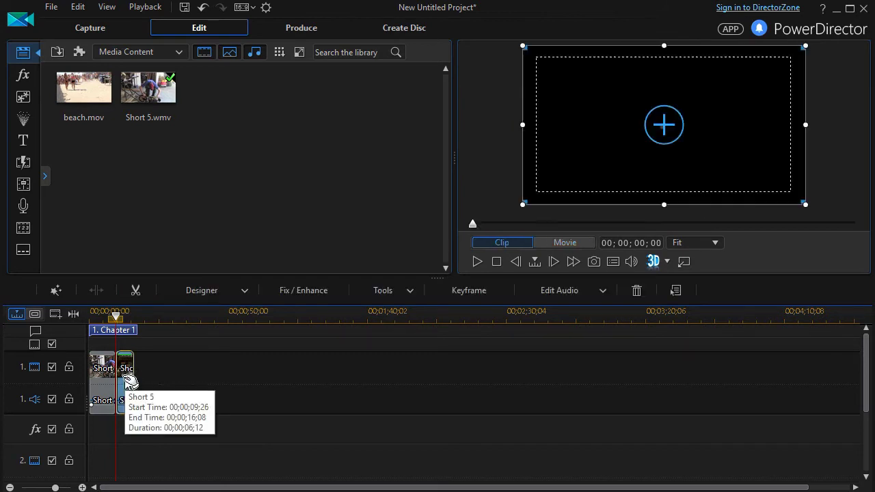
click(223, 296)
click(225, 326)
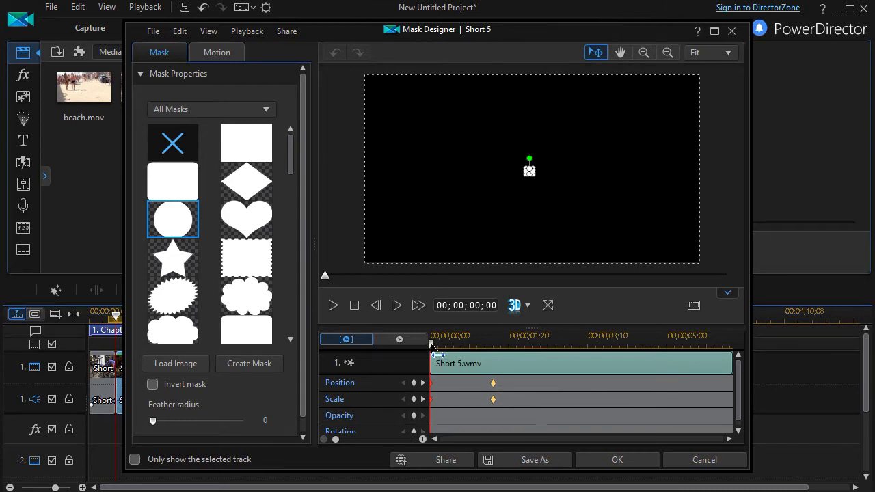
Remove the in-between Position and Scale mask keyframes
drag(432, 346, 747, 399)
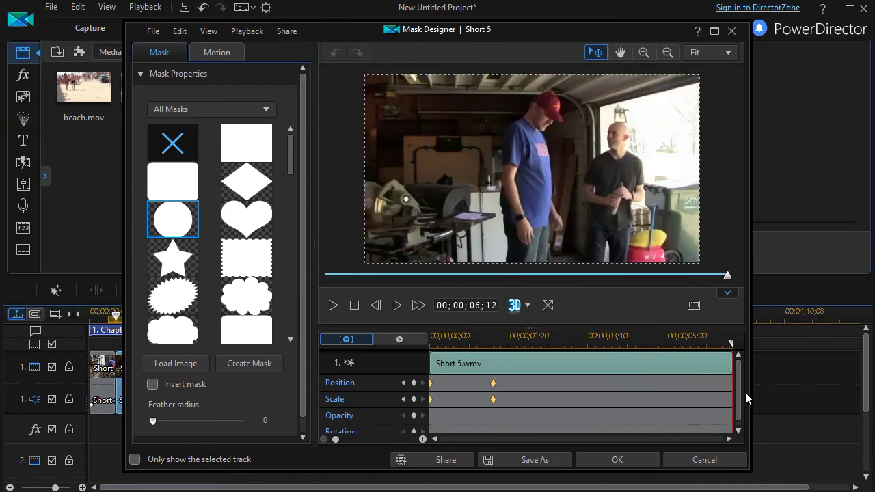
right_click(494, 390)
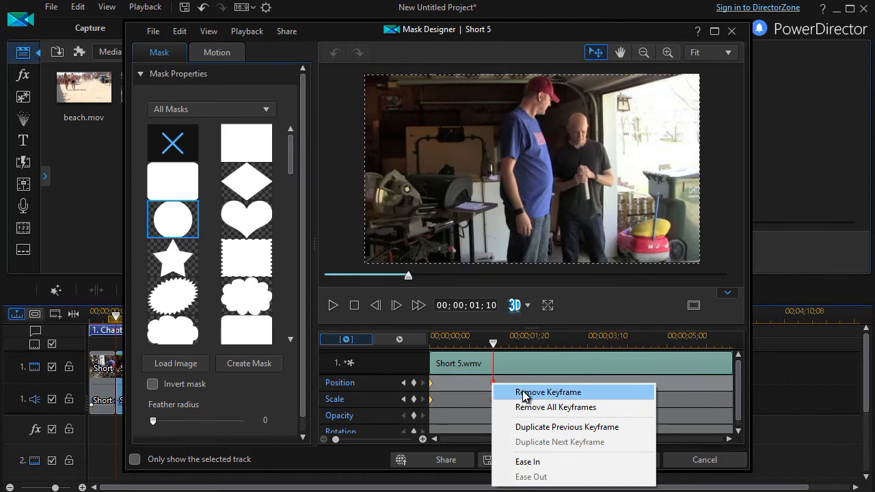
click(524, 395)
right_click(493, 401)
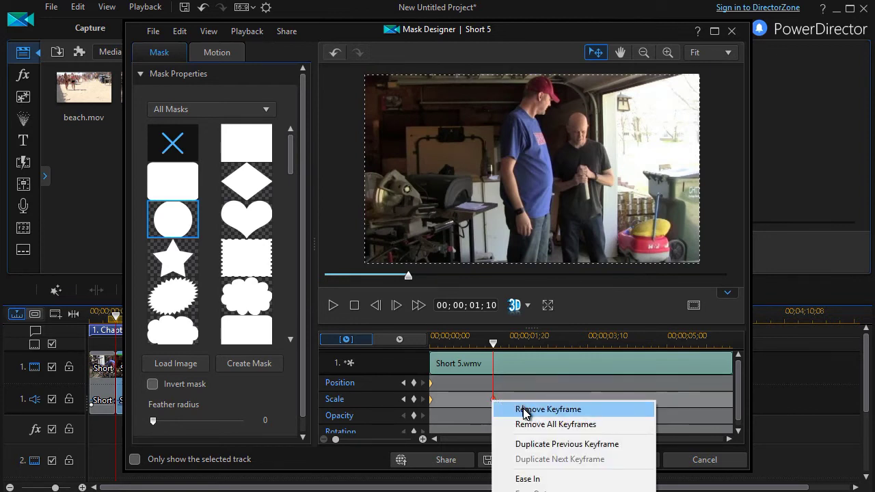
click(524, 409)
right_click(494, 401)
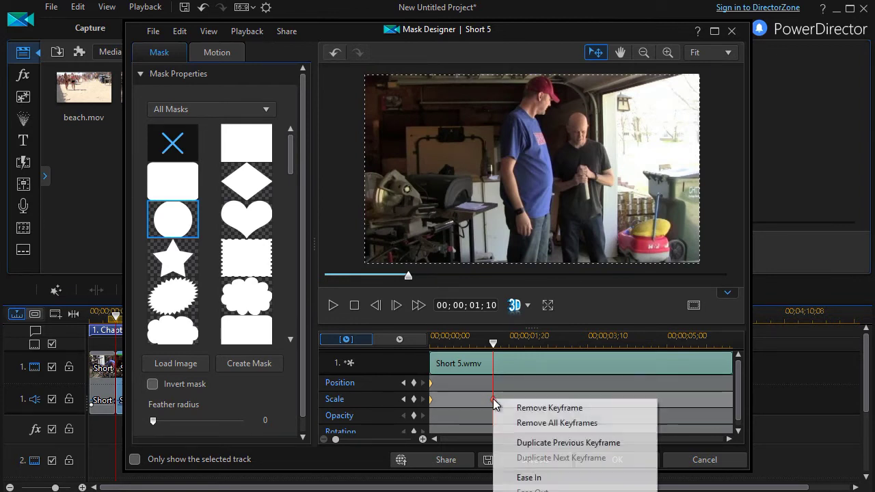
click(509, 408)
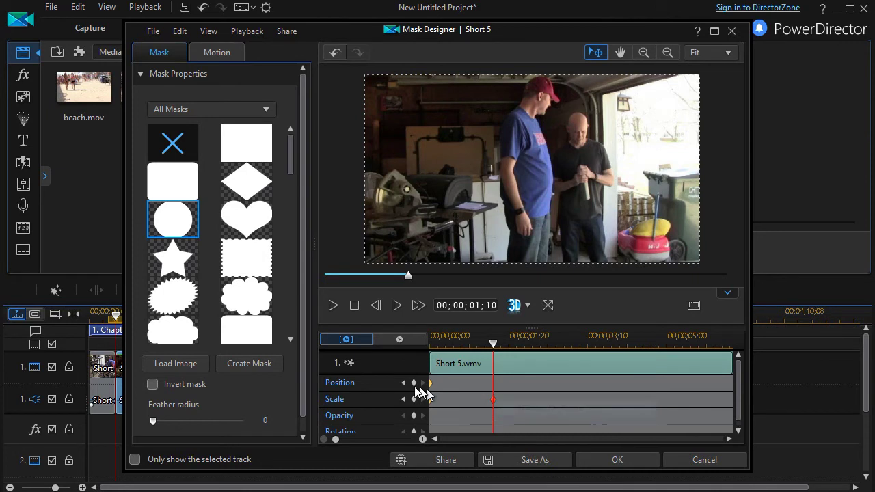
click(491, 400)
right_click(490, 403)
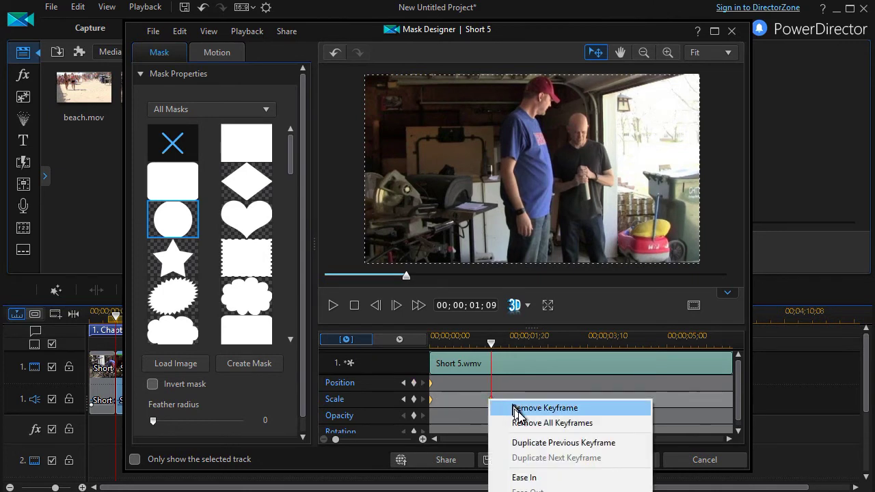
click(513, 408)
Duplicate the previous Position and Scale keyframes at the clip end, 00;00;06;12
drag(493, 345, 762, 381)
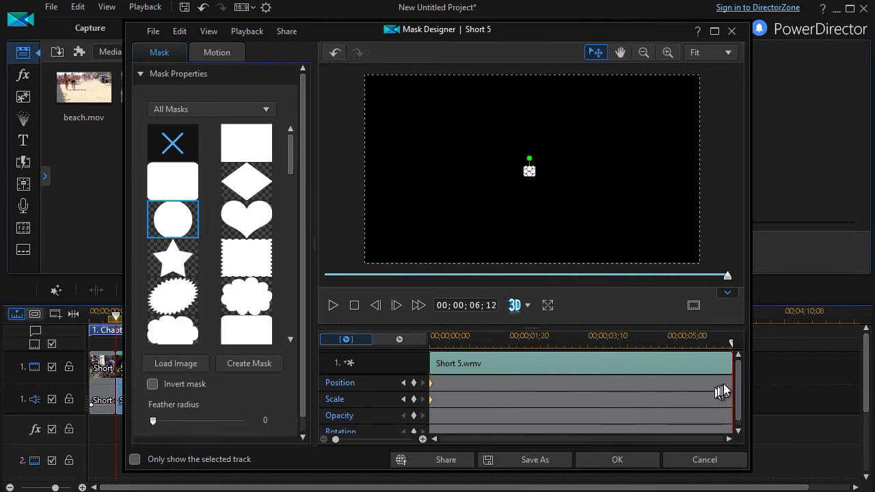
right_click(732, 384)
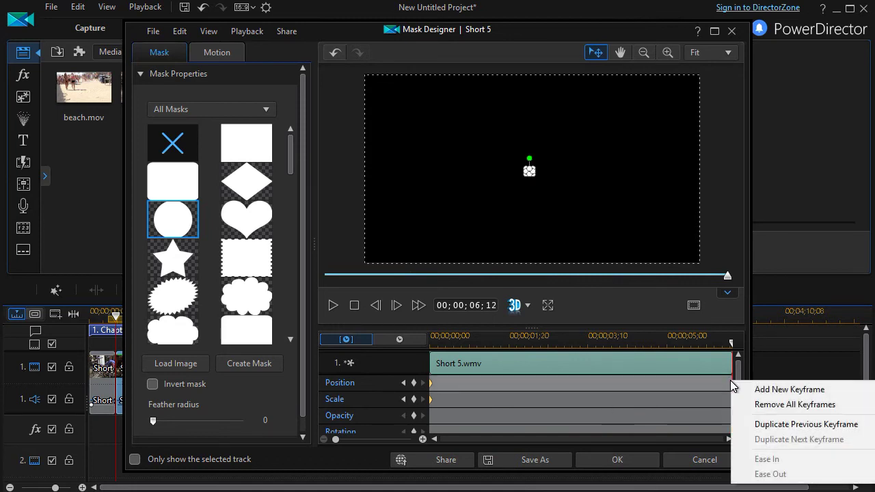
click(776, 424)
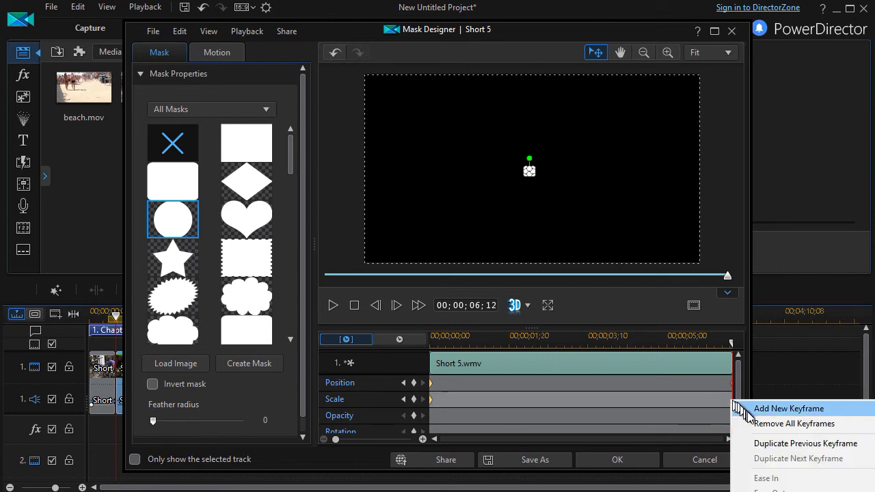
click(777, 445)
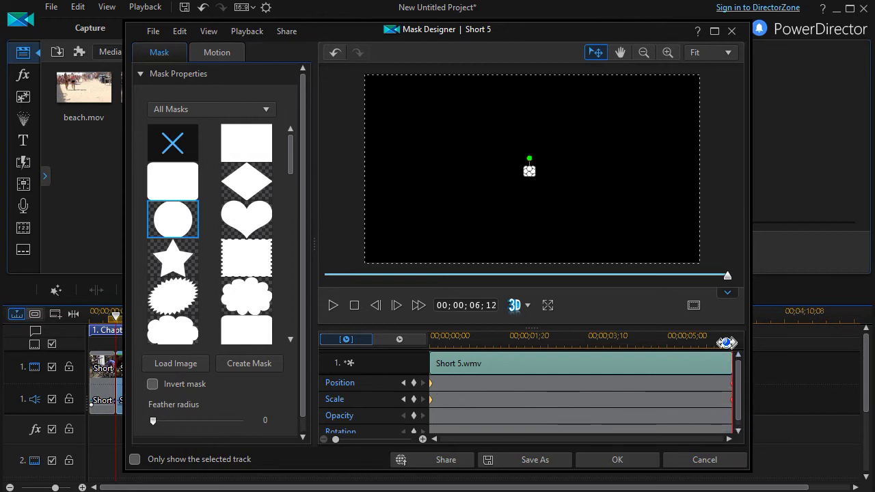
At 00;00, zoom the preview out, stretch the circle mask past the frame edges, and apply it
drag(737, 350, 391, 399)
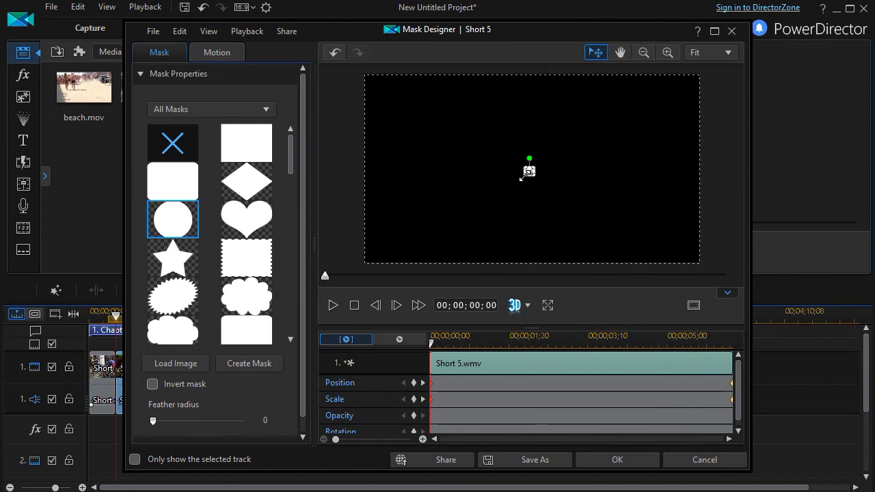
drag(515, 180, 366, 263)
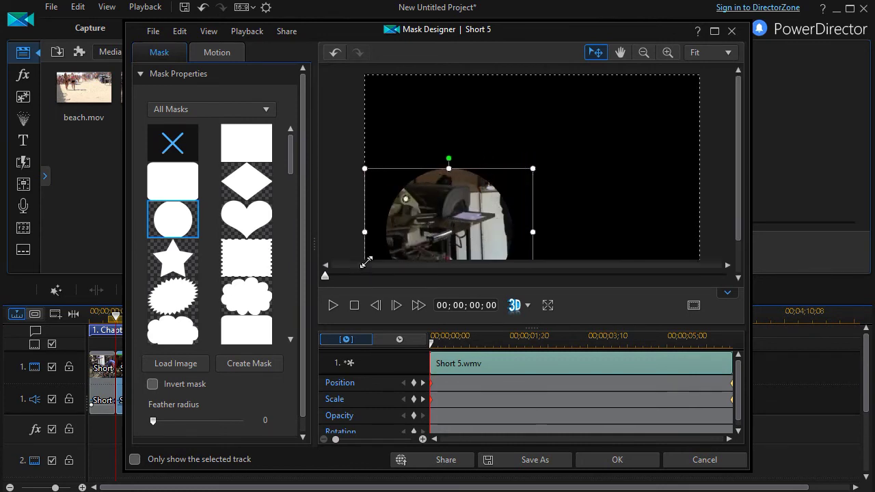
click(644, 55)
click(644, 53)
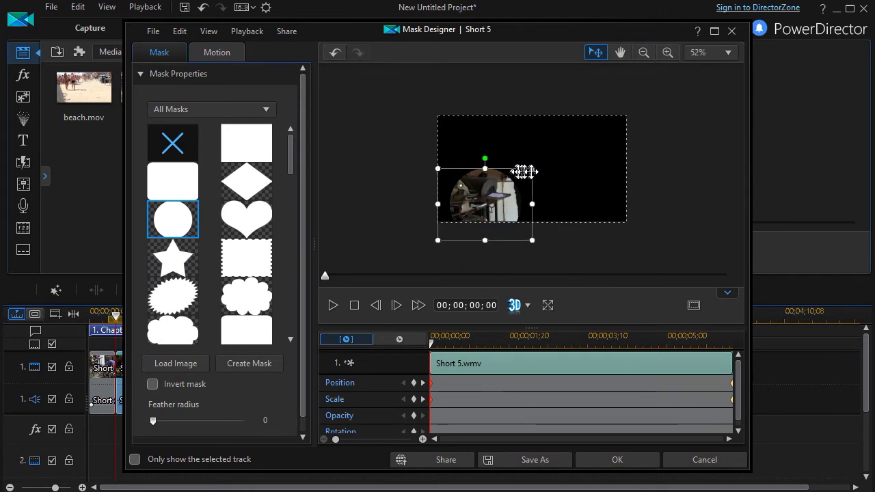
drag(532, 171, 674, 114)
drag(537, 140, 523, 174)
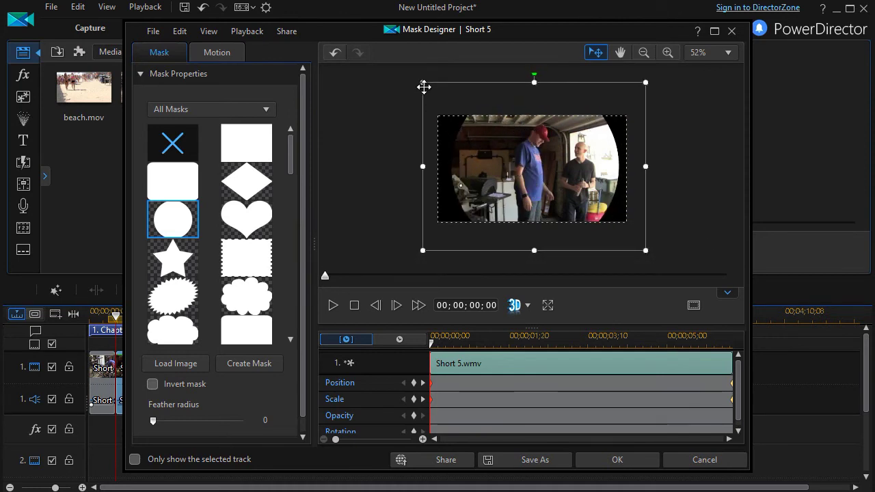
drag(422, 83, 398, 81)
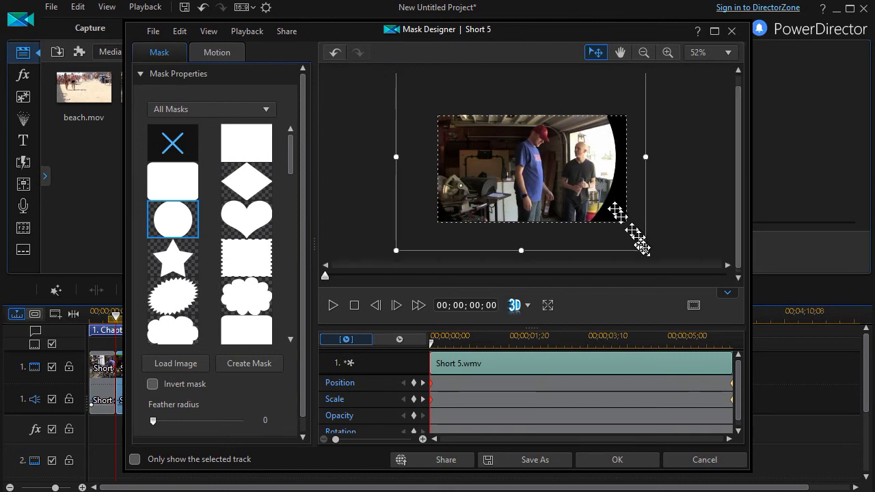
drag(645, 251, 666, 275)
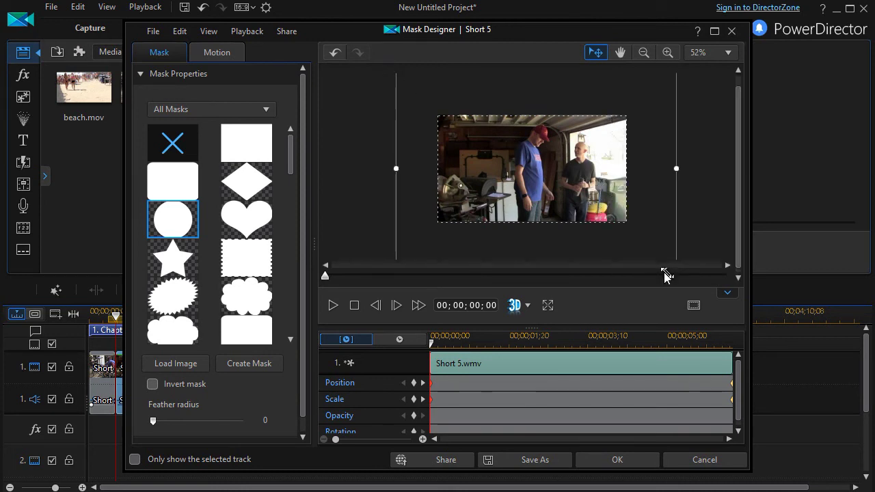
click(631, 465)
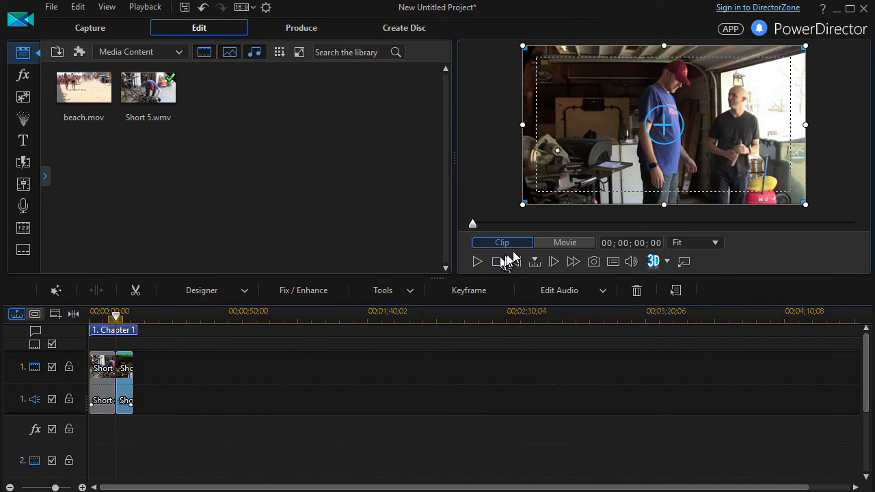
Play the whole movie preview, then select the second Short 5 piece
click(565, 243)
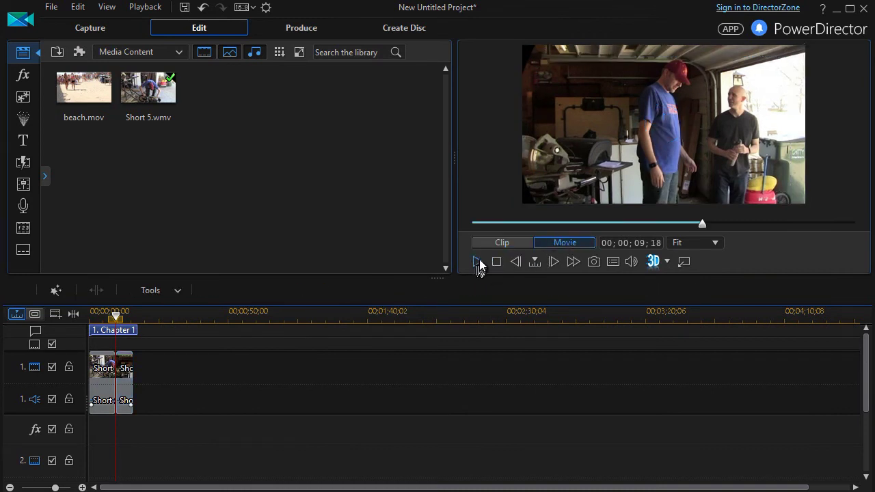
click(479, 261)
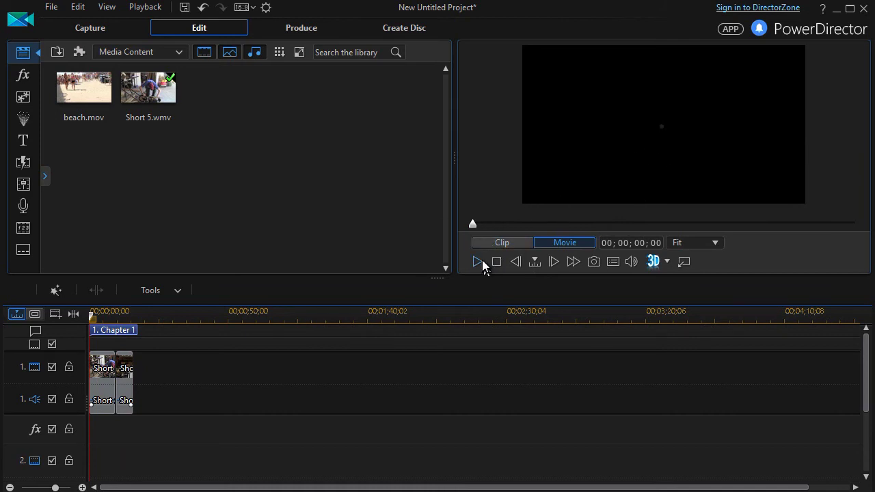
click(479, 261)
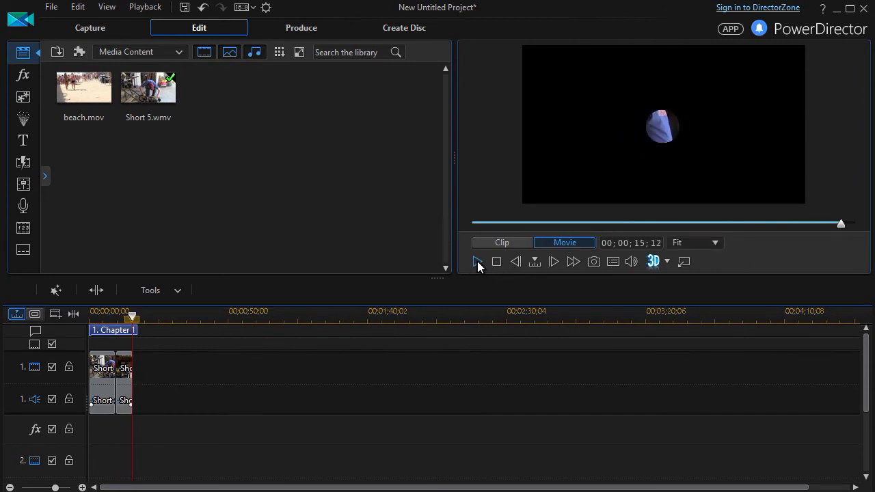
click(126, 387)
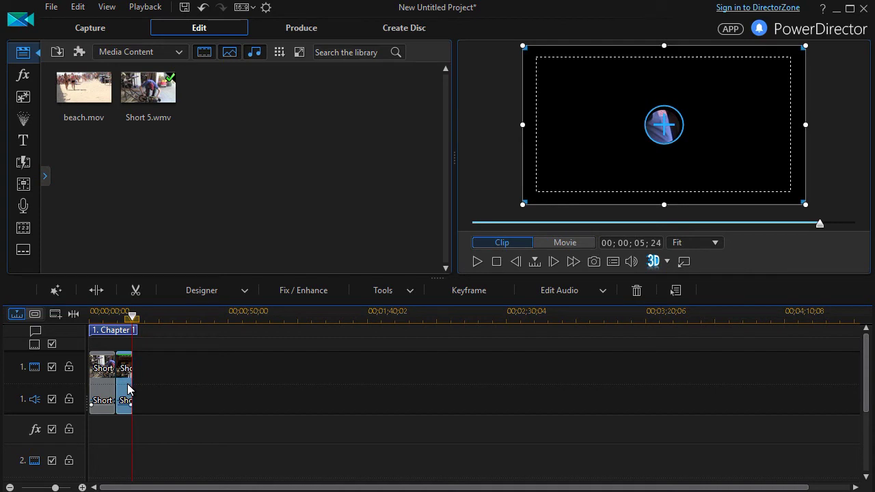
Move the second piece's Position and Scale mask keyframes from 00;00 to 00;00;03;19
click(197, 293)
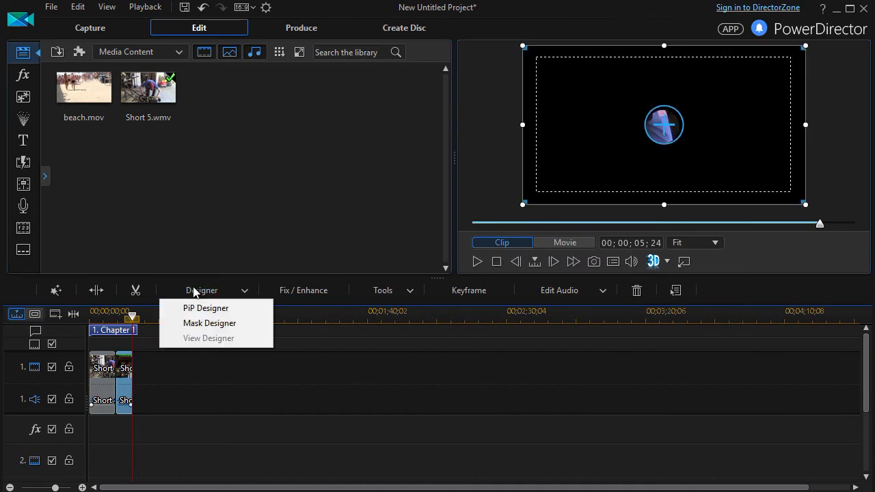
click(251, 328)
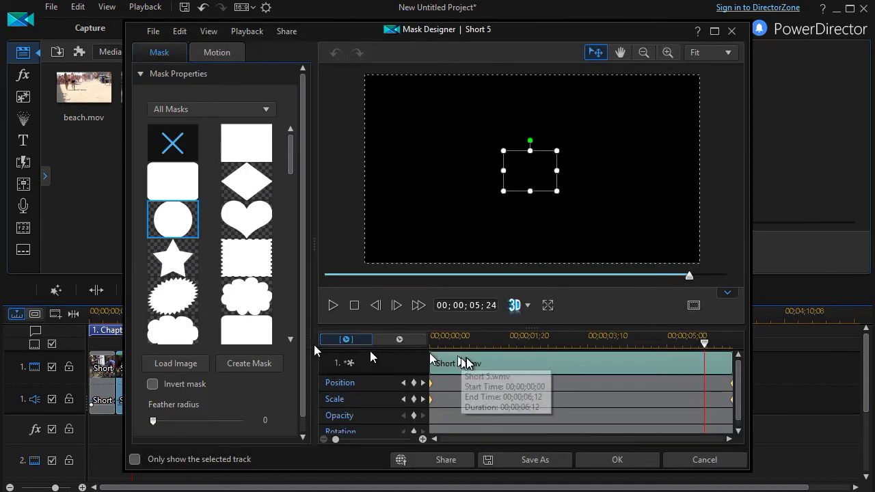
click(430, 400)
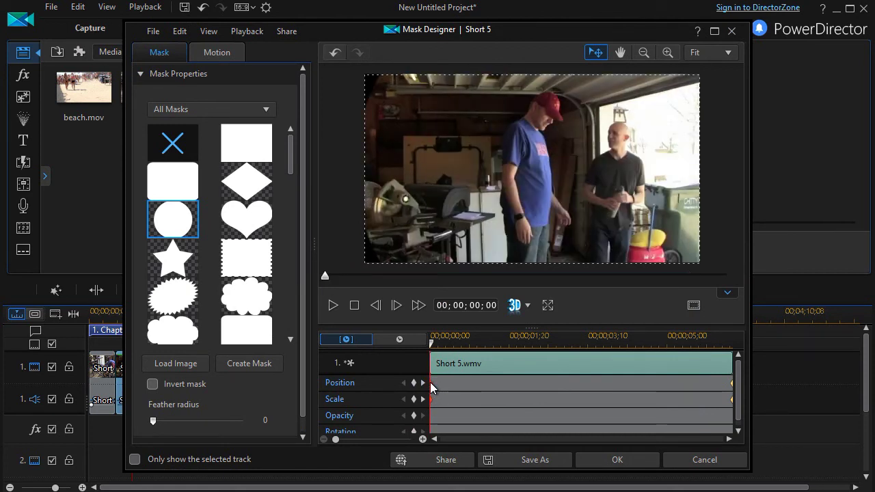
drag(431, 388, 604, 397)
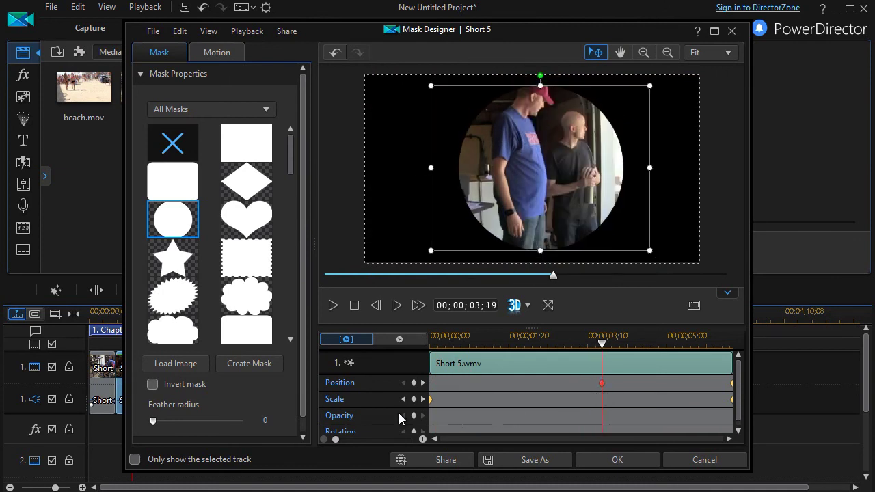
drag(430, 404, 605, 408)
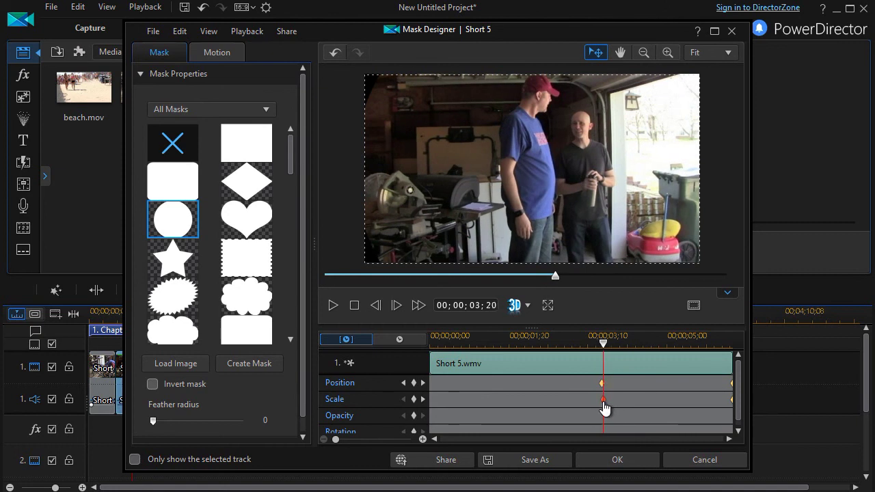
click(613, 460)
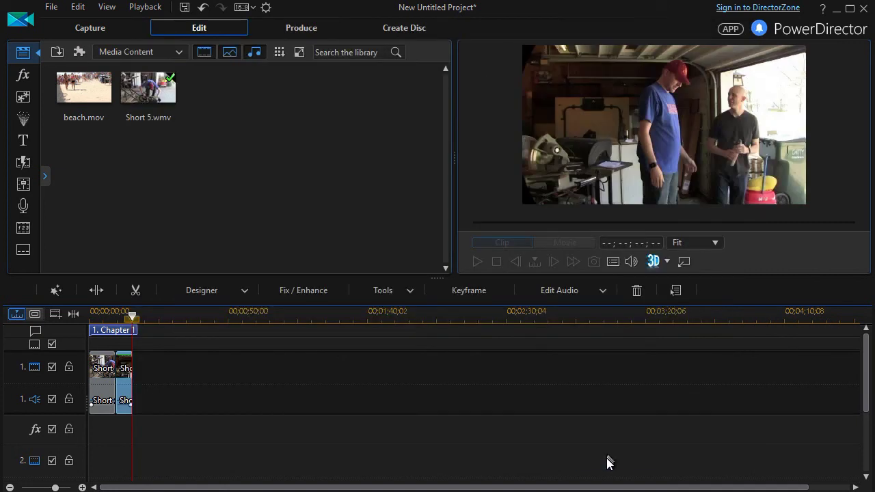
drag(132, 316, 113, 333)
click(103, 383)
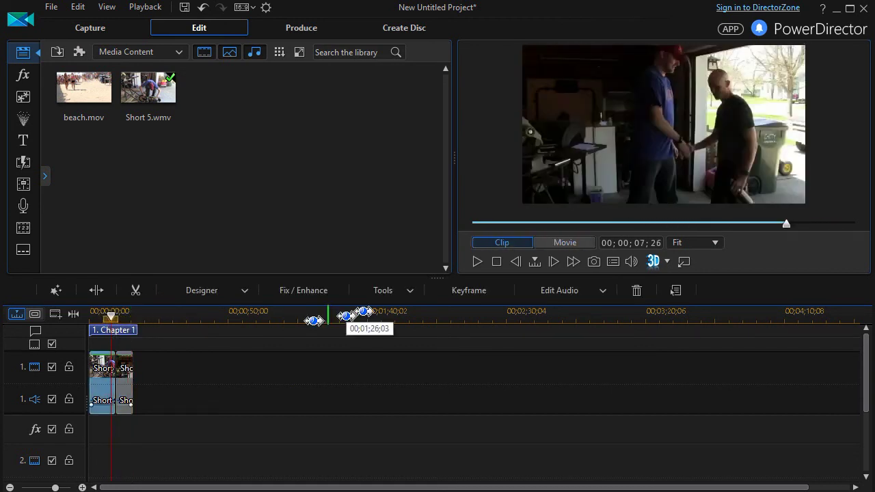
click(550, 247)
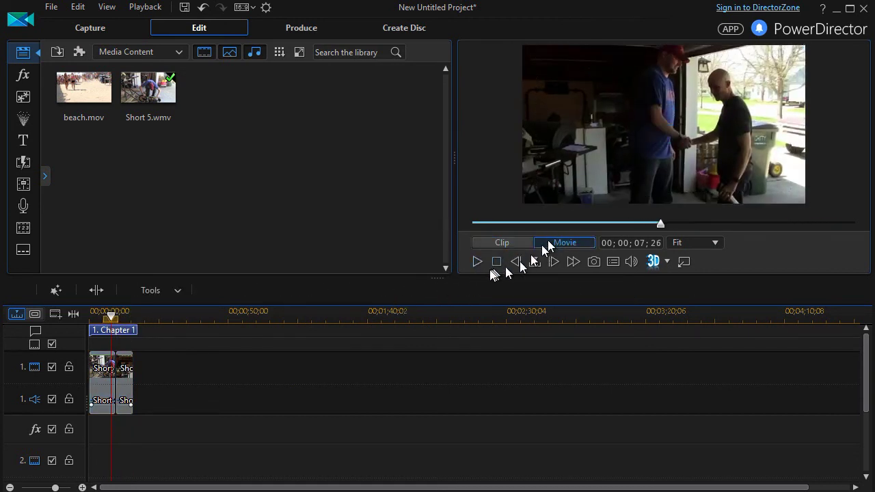
click(477, 260)
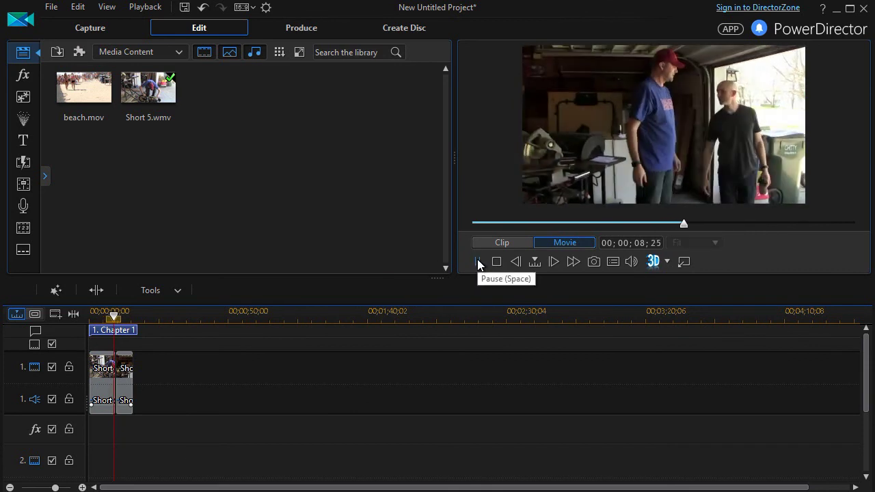